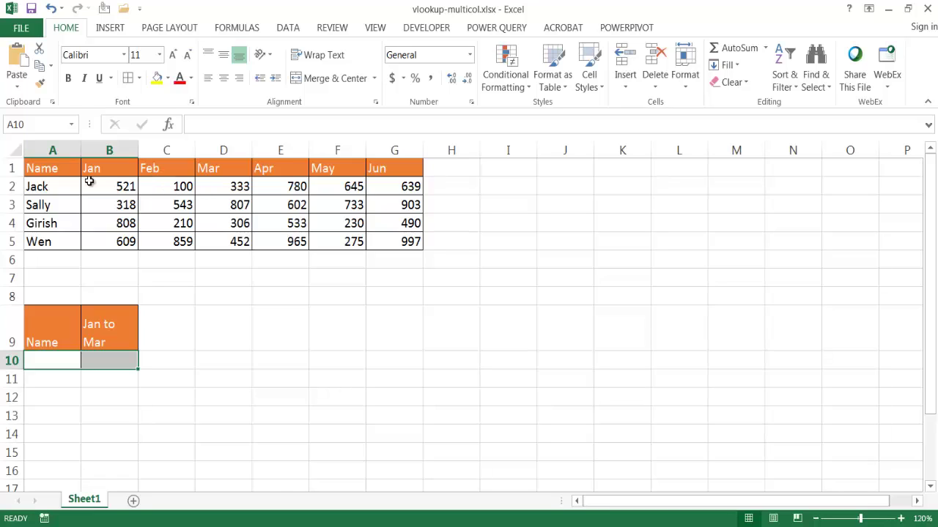
Step: Review Jack's row, checking his January to March sales in B2:D2
left_click(55, 188)
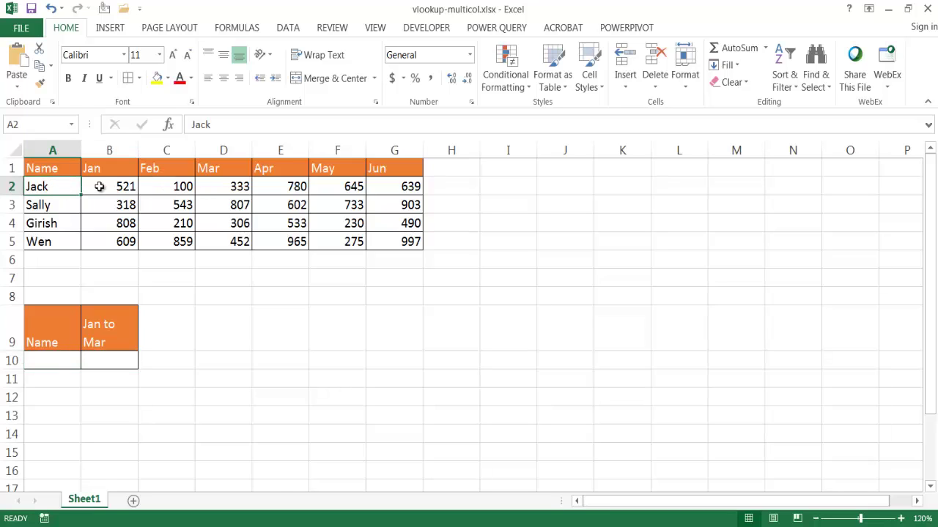
left_click(101, 187)
left_click_drag(122, 184, 217, 190)
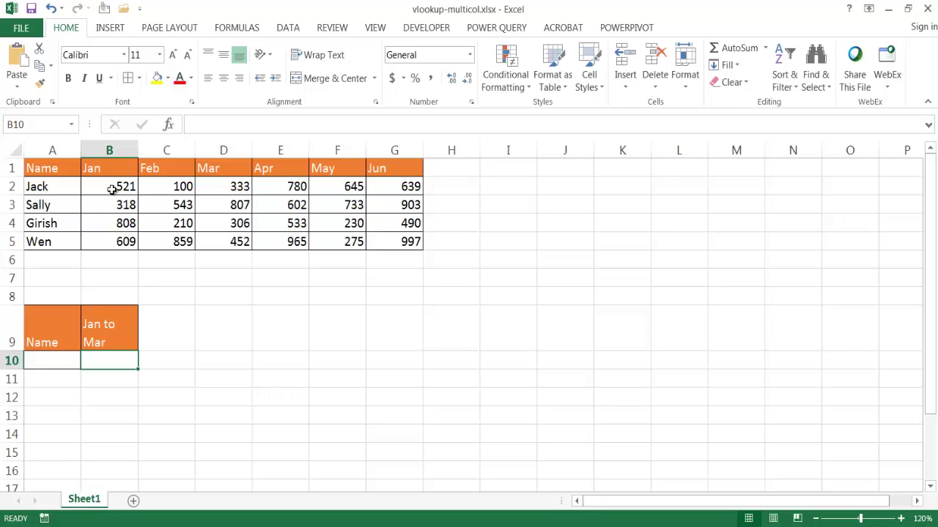
left_click(55, 186)
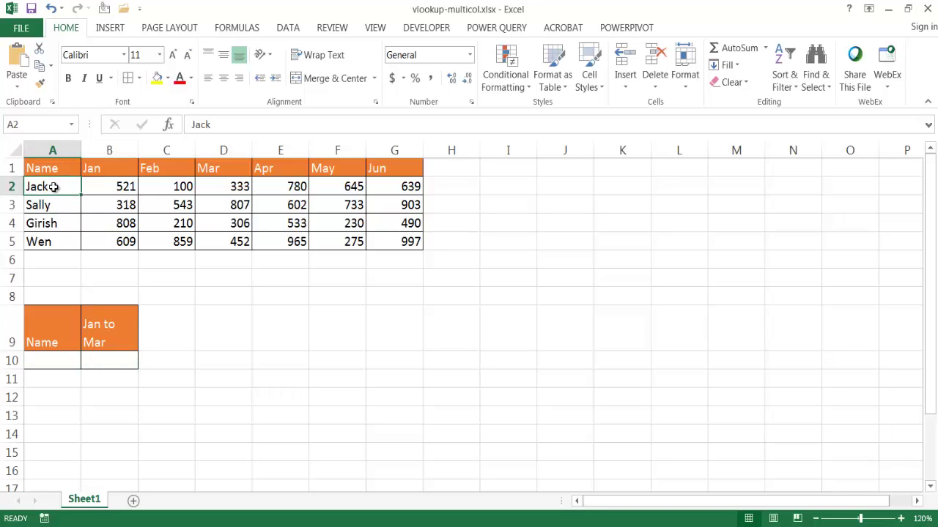
left_click(121, 186)
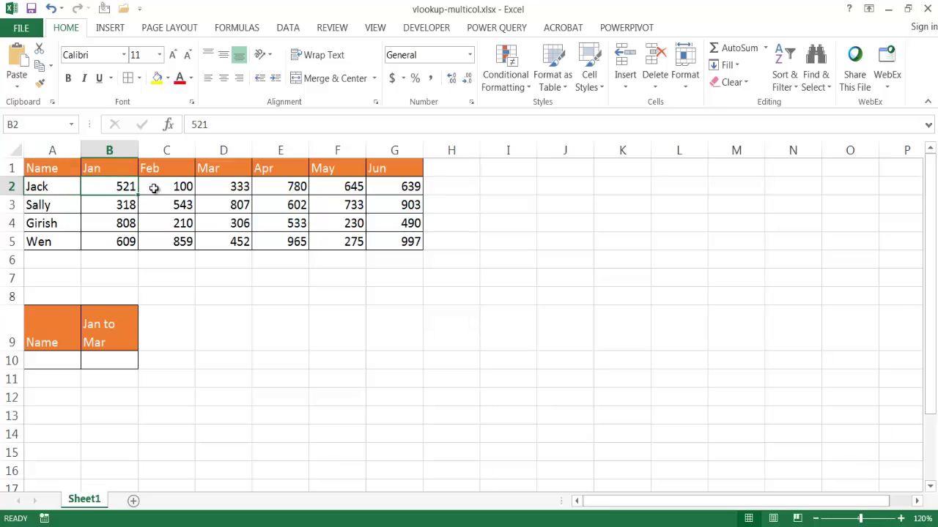
left_click(164, 186)
left_click(221, 186)
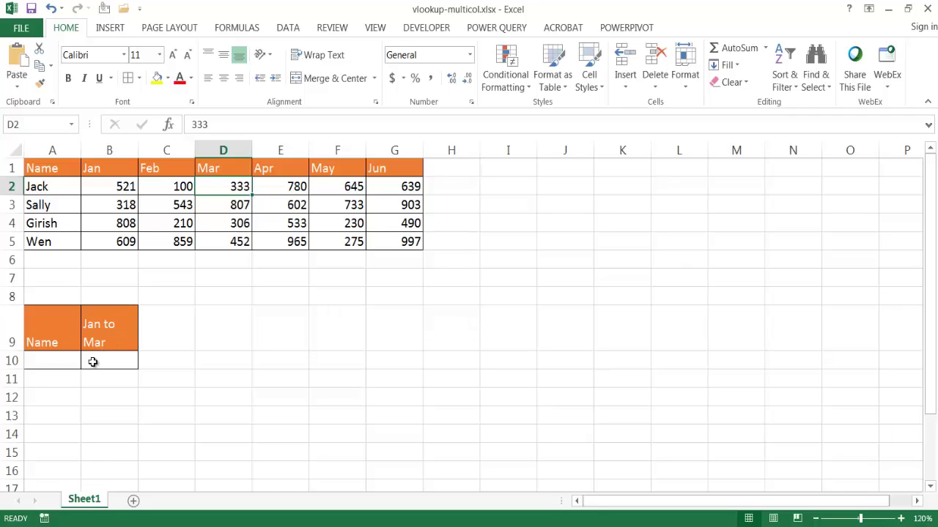
Step: Enter Jack in A10 as the lookup name and re-select his Jan–Mar figures B2:D2
left_click(50, 357)
type("Jack")
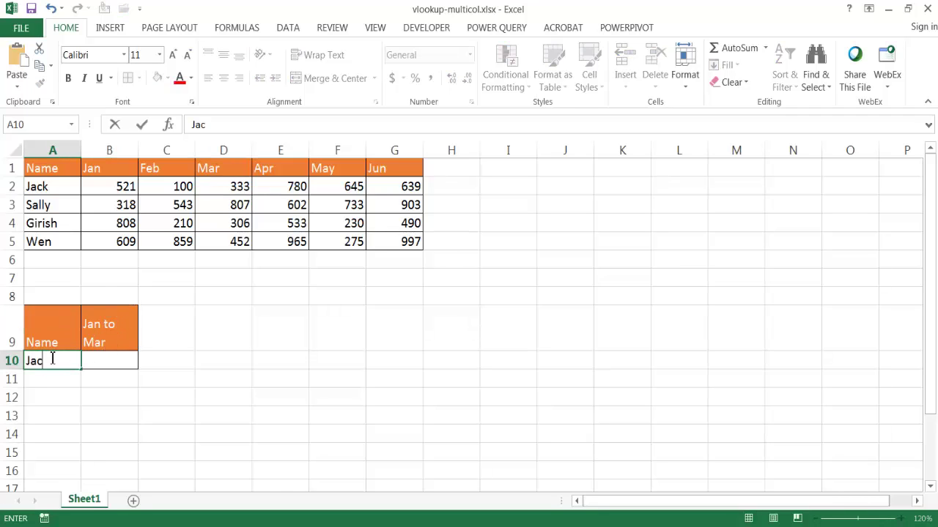
left_click(96, 364)
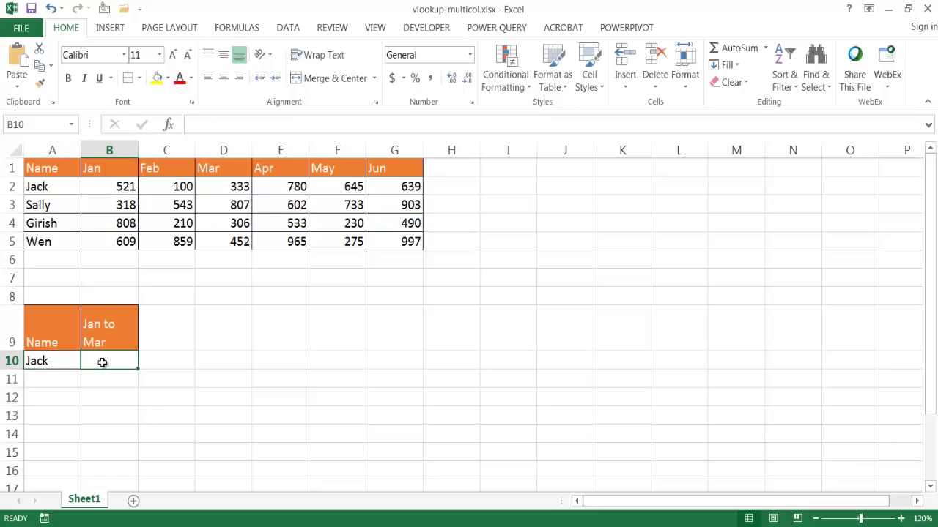
left_click_drag(114, 187, 227, 188)
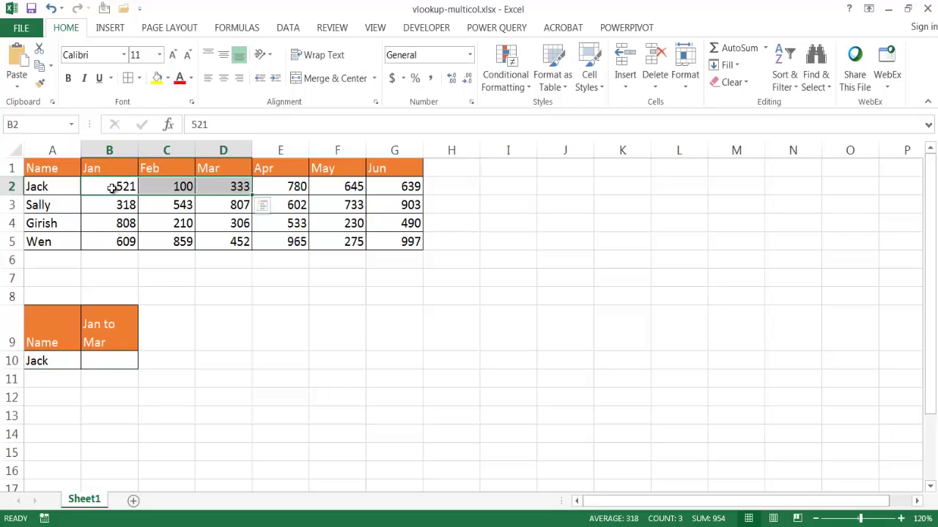
left_click_drag(114, 186, 217, 195)
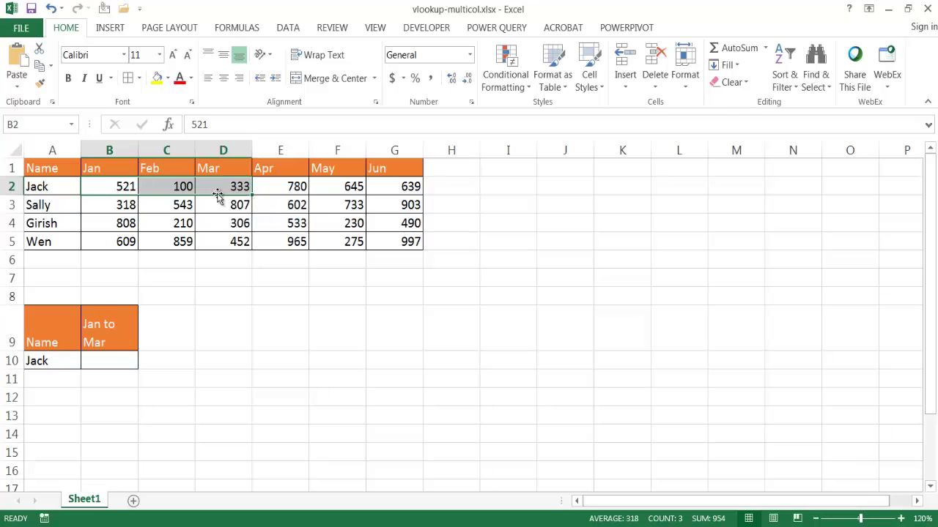
Step: Enter =VLOOKUP(A10,A1:G5,{2,3,4},FALSE) in B10, returning Jack's January value 521
left_click(107, 361)
type("=vlo")
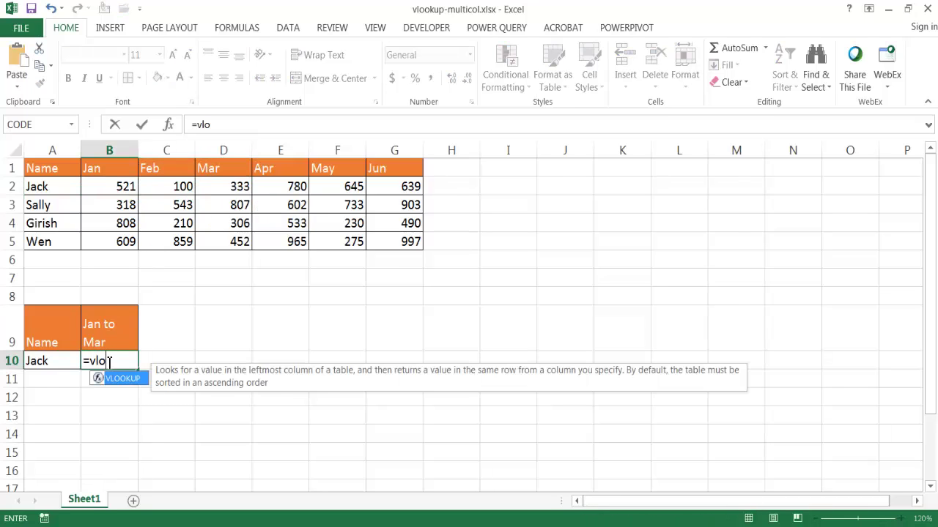
key("Tab")
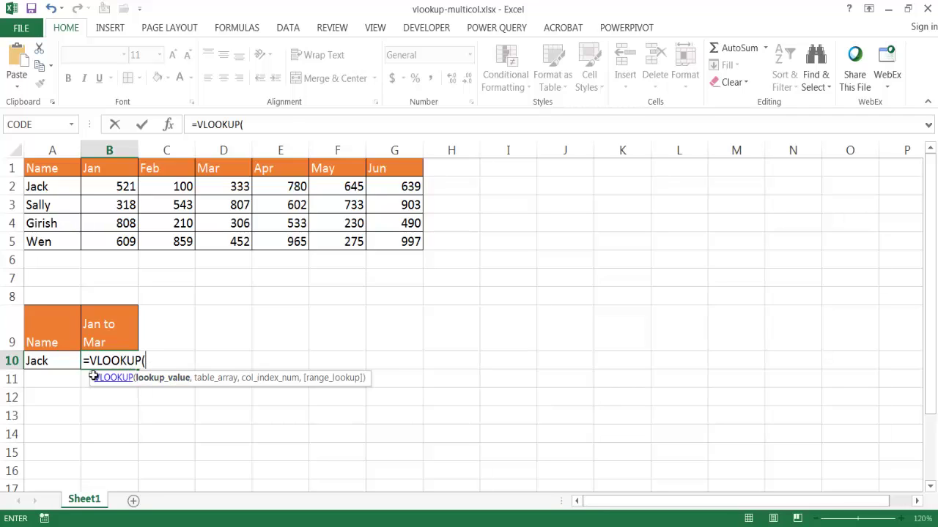
left_click(54, 363)
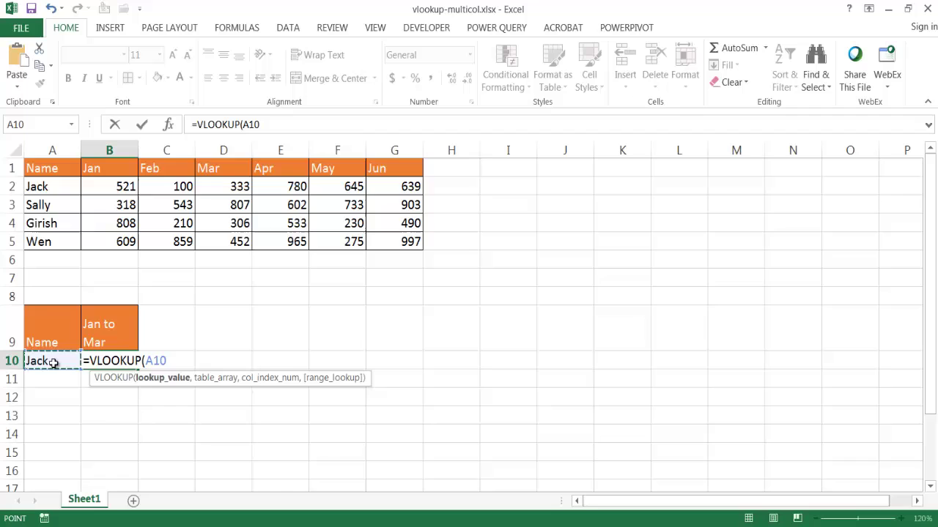
type(",")
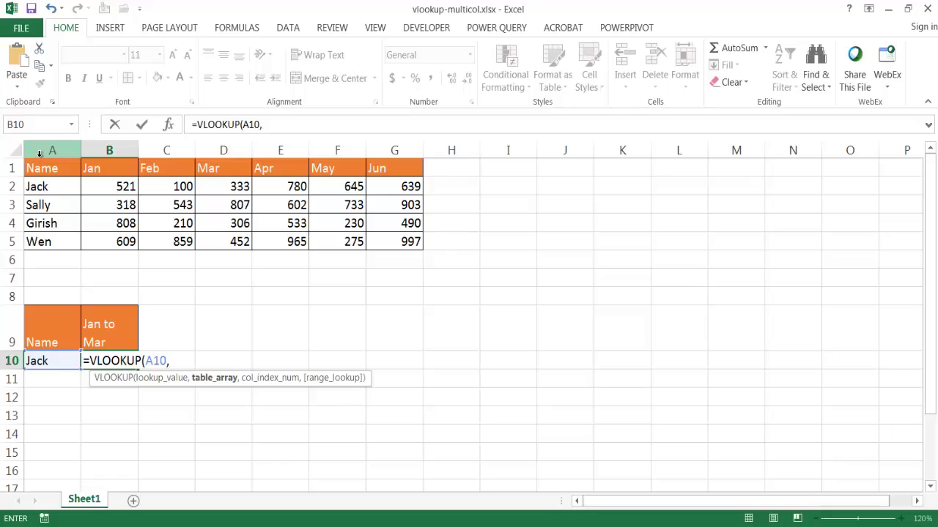
left_click_drag(37, 167, 382, 240)
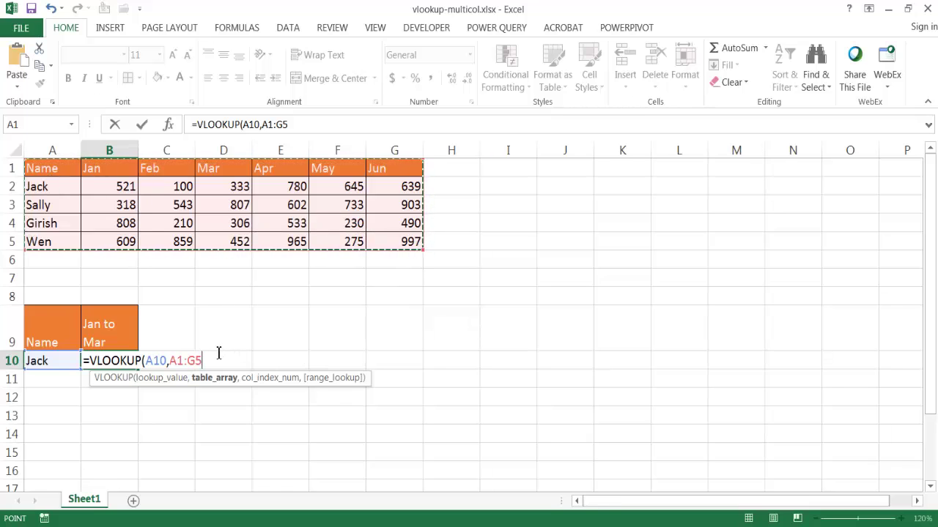
type(",{")
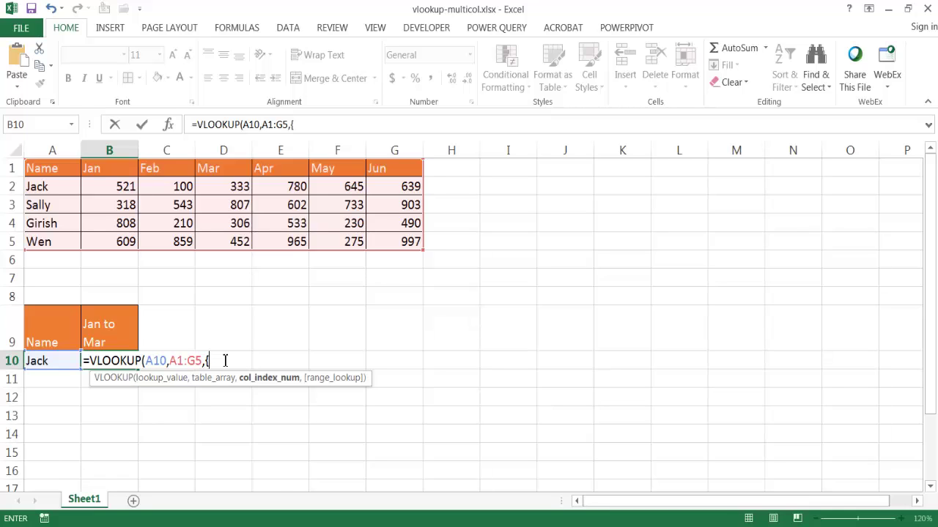
type("2,3,4},")
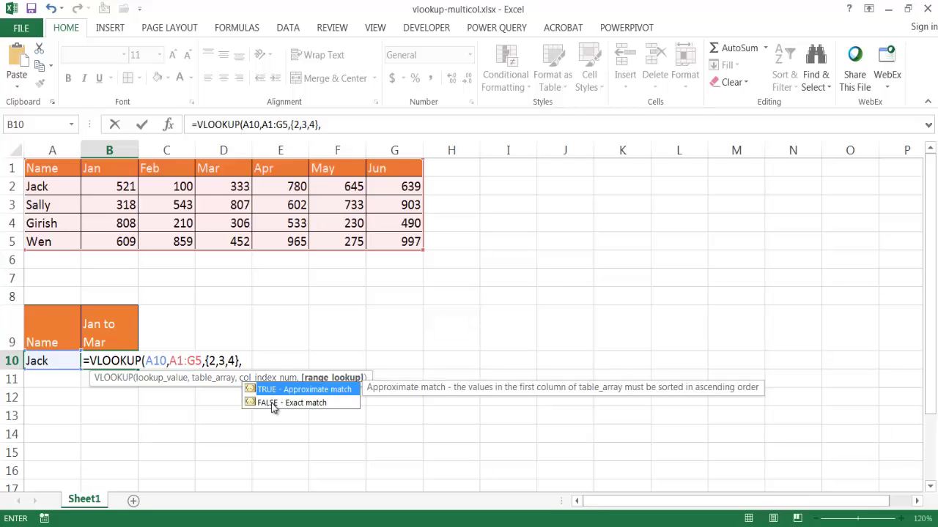
double_click(272, 405)
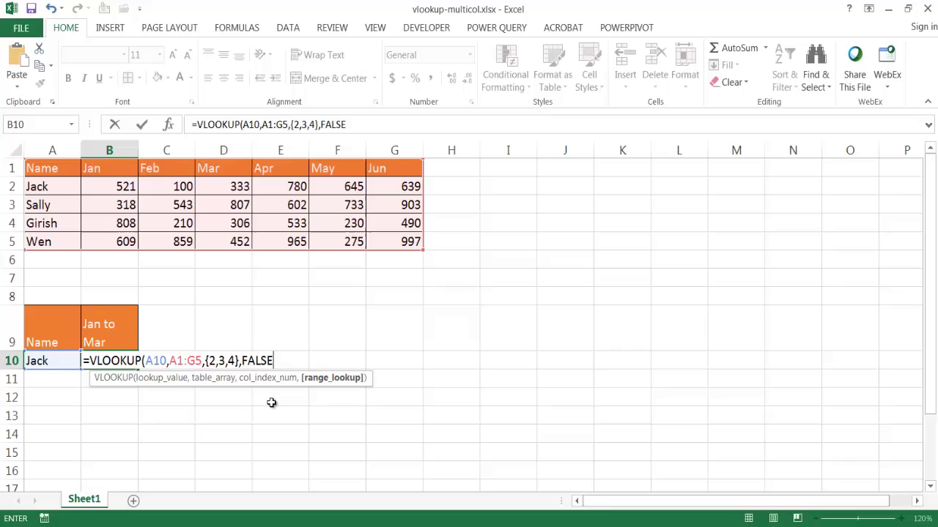
type(")")
left_click(358, 124)
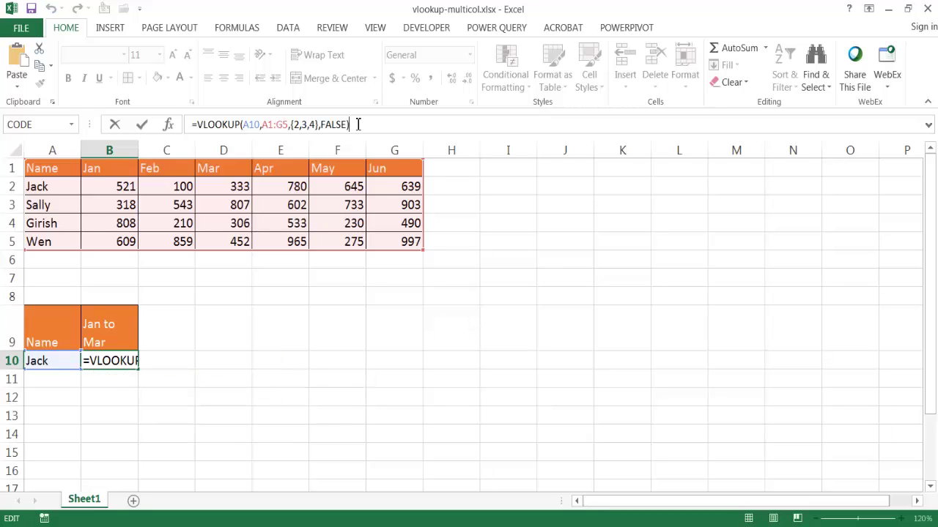
key("Return")
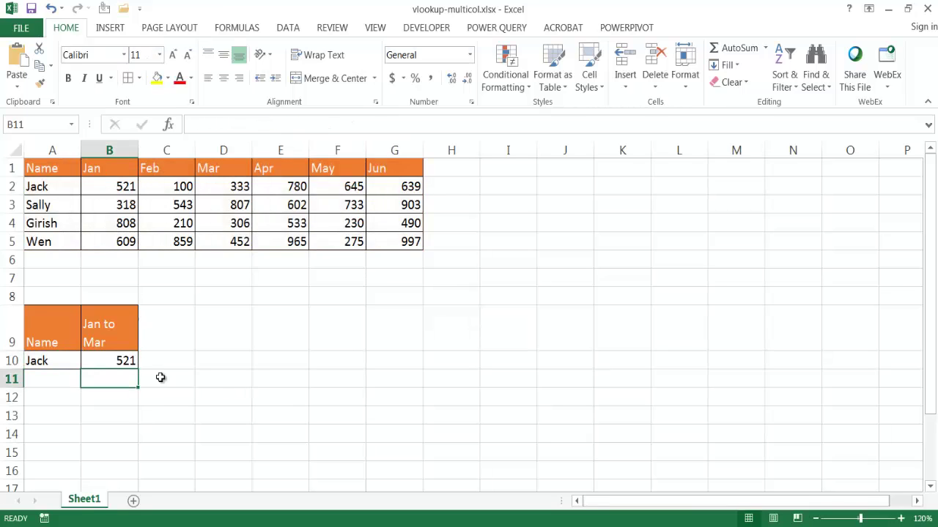
left_click(126, 361)
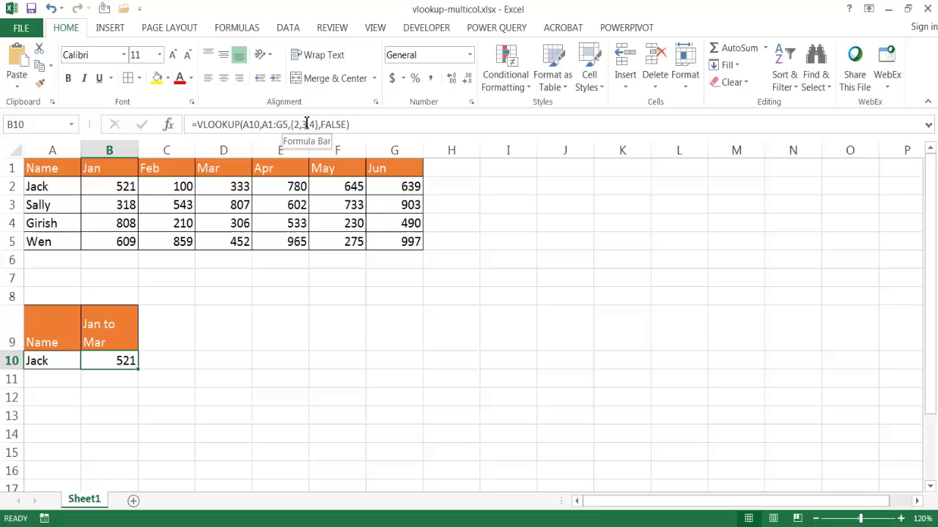
left_click(354, 127)
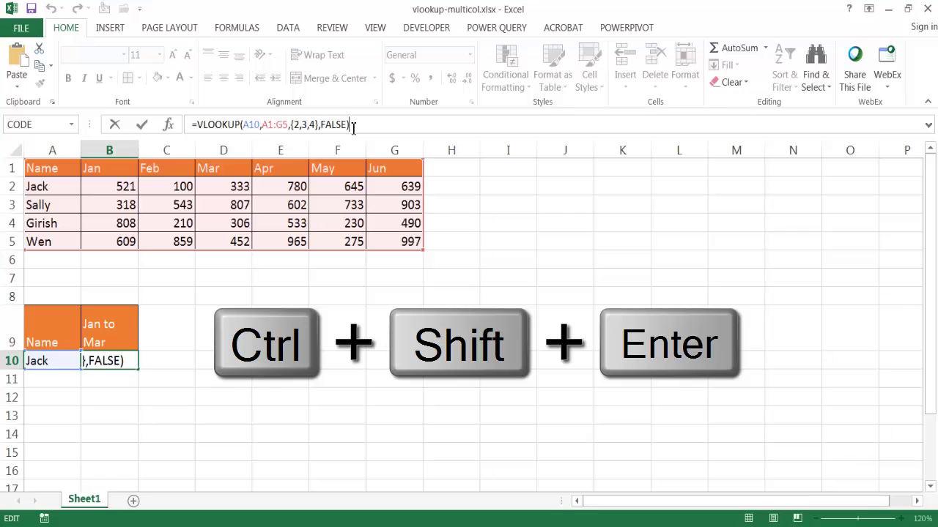
key("ctrl+shift+Return")
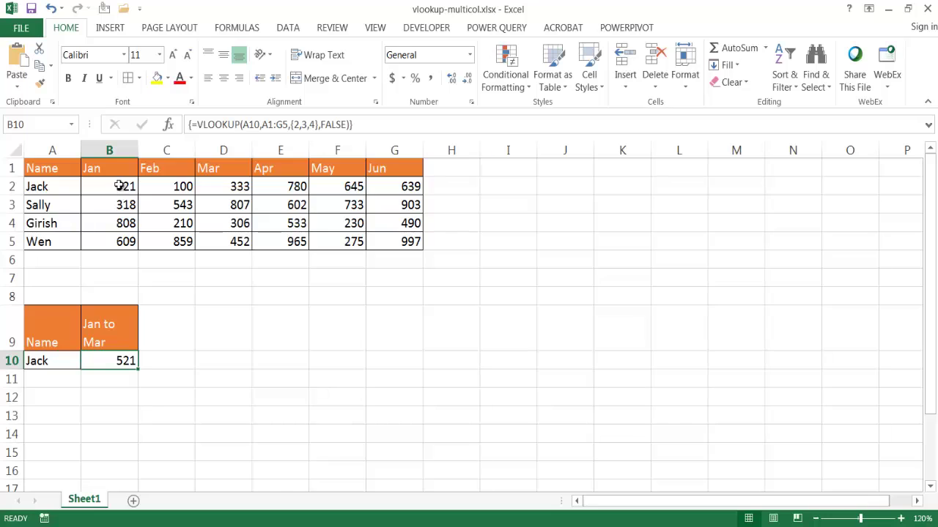
left_click(230, 404)
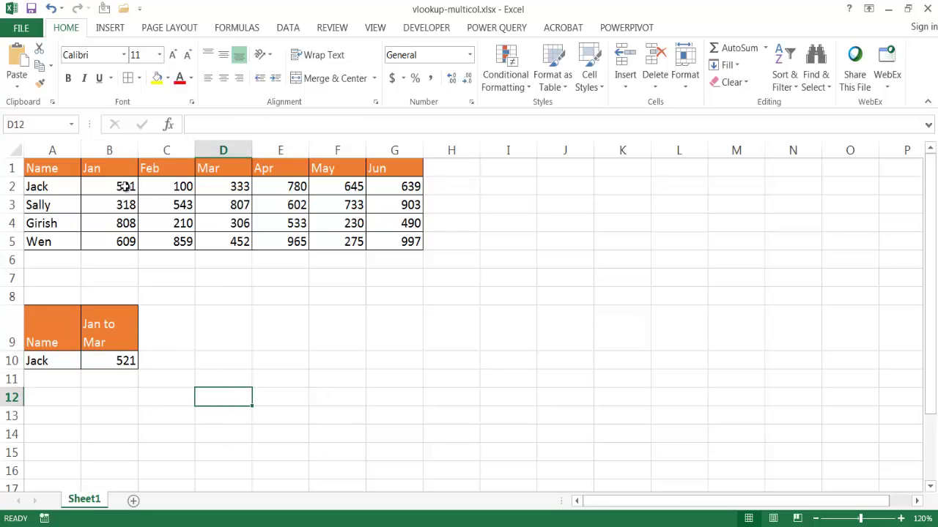
left_click_drag(125, 187, 236, 205)
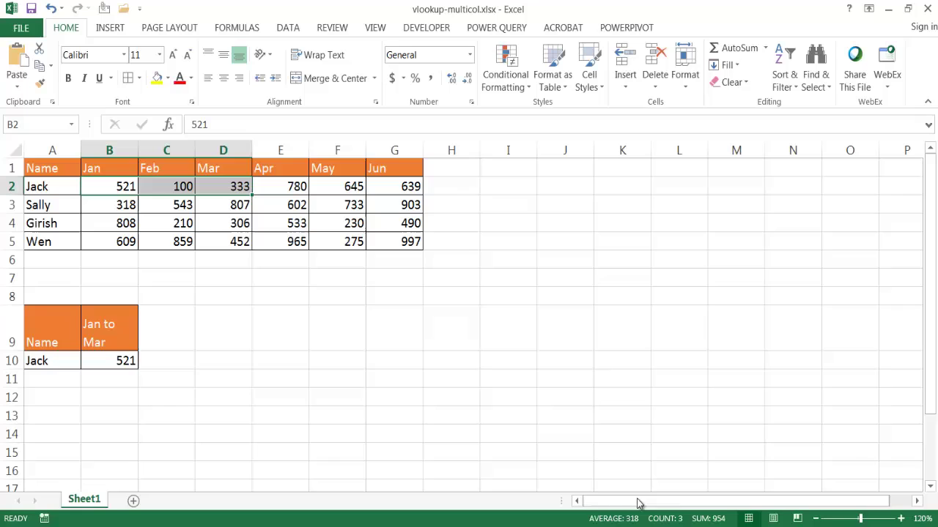
left_click(122, 362)
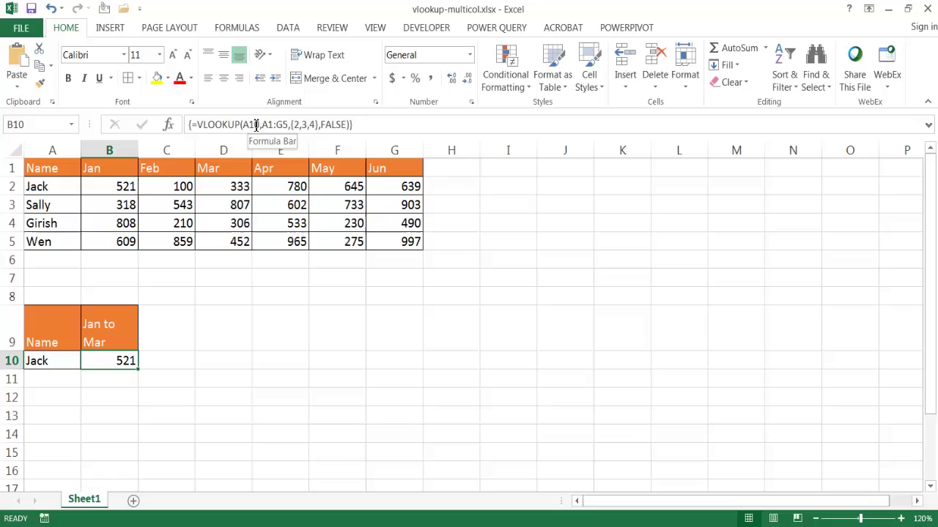
Step: Wrap B10's VLOOKUP in SUM as an array formula, totalling 954
left_click(199, 124)
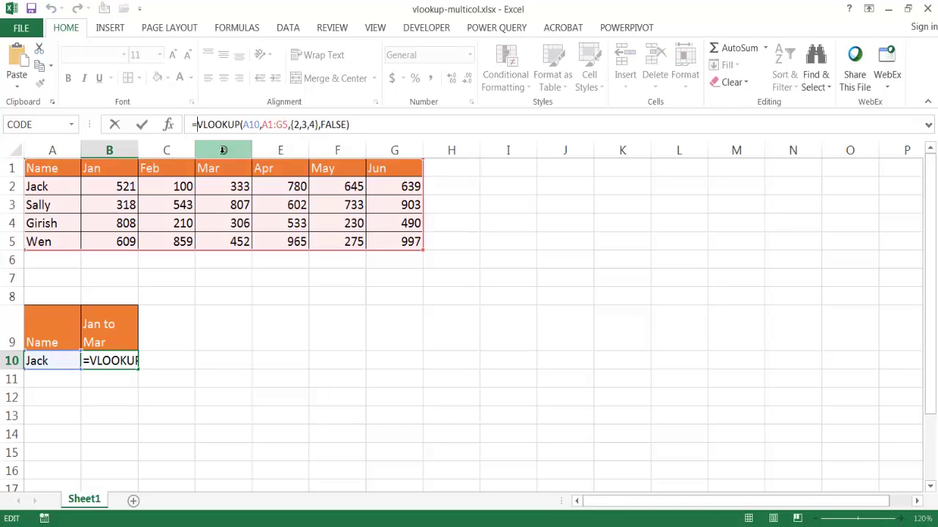
type("sum")
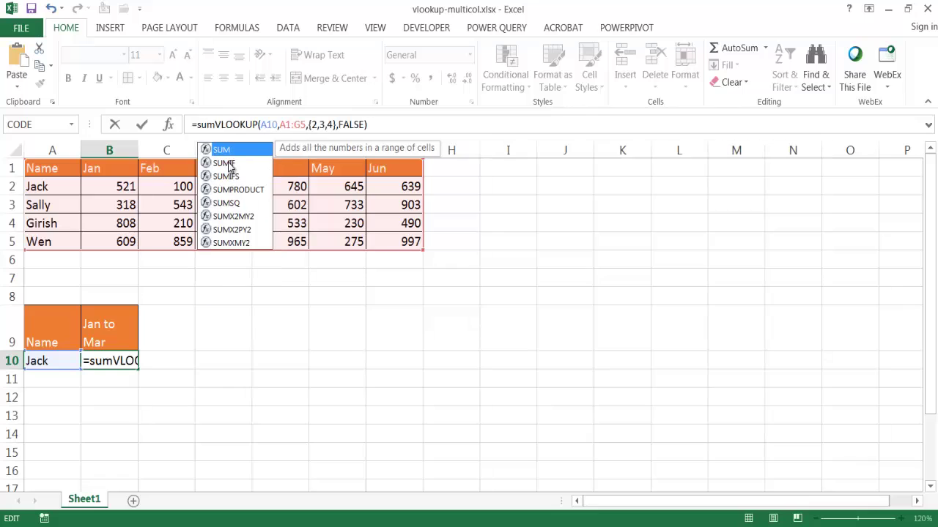
type("(")
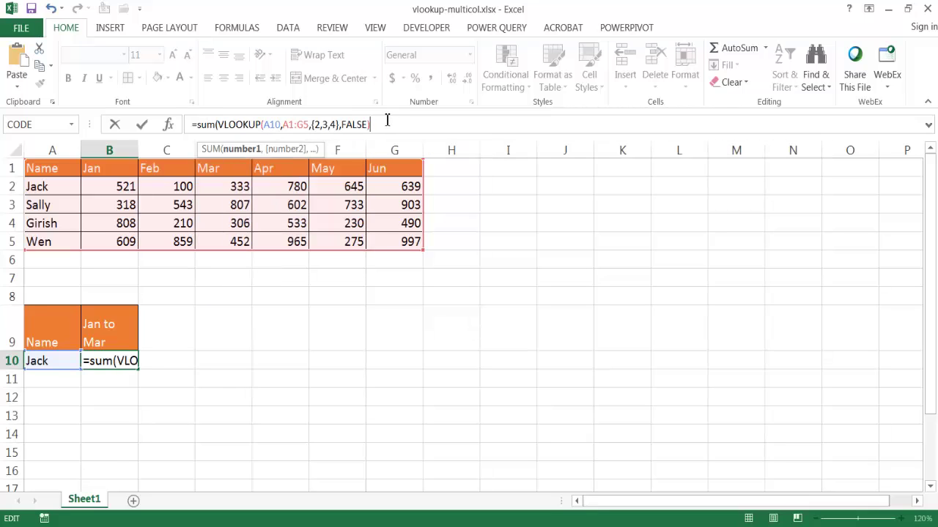
type(")")
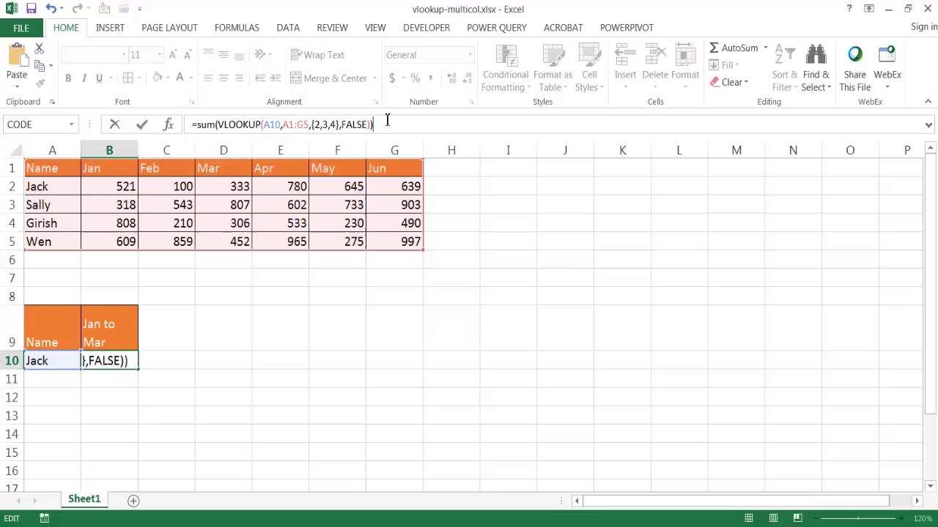
key("ctrl+shift+Return")
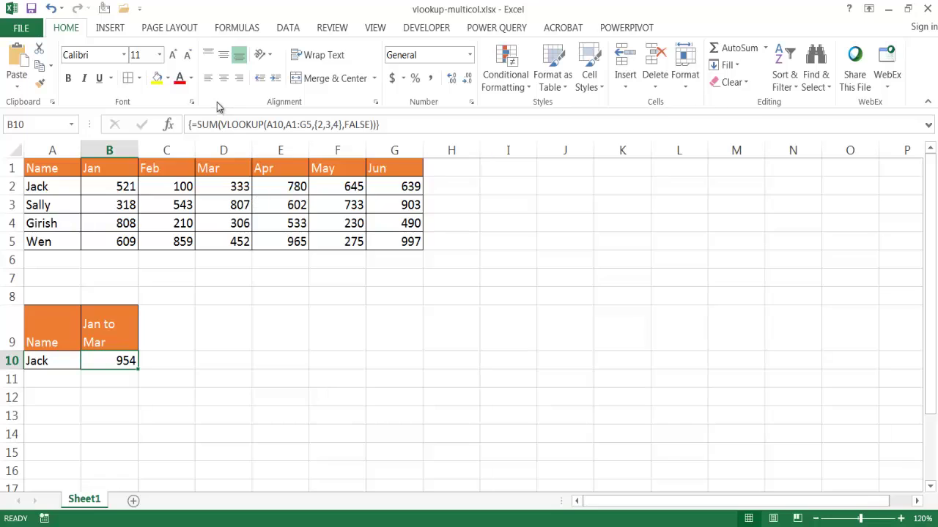
Step: Replace SUM with AVERAGE in B10's array formula, giving 318, and check against B2:D2
left_click(218, 124)
key("BackSpace")
key("BackSpace")
key("BackSpace")
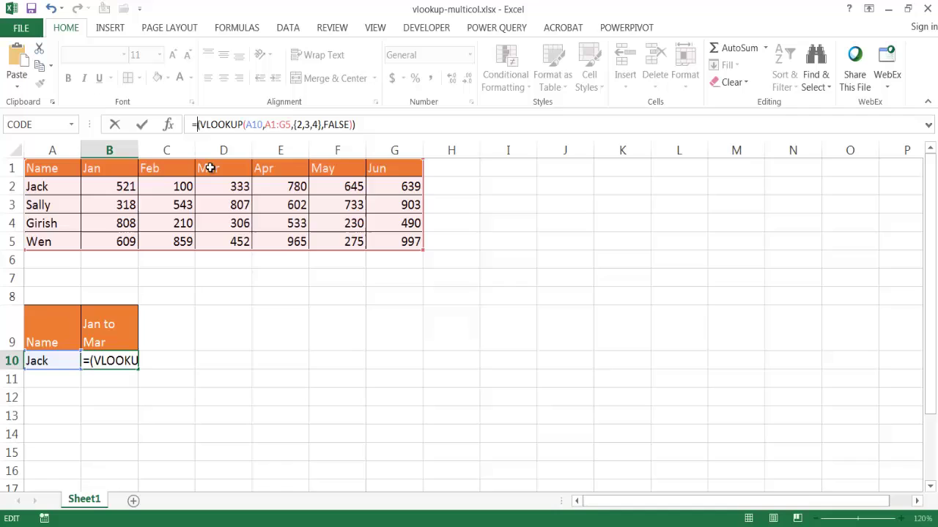
type("aver")
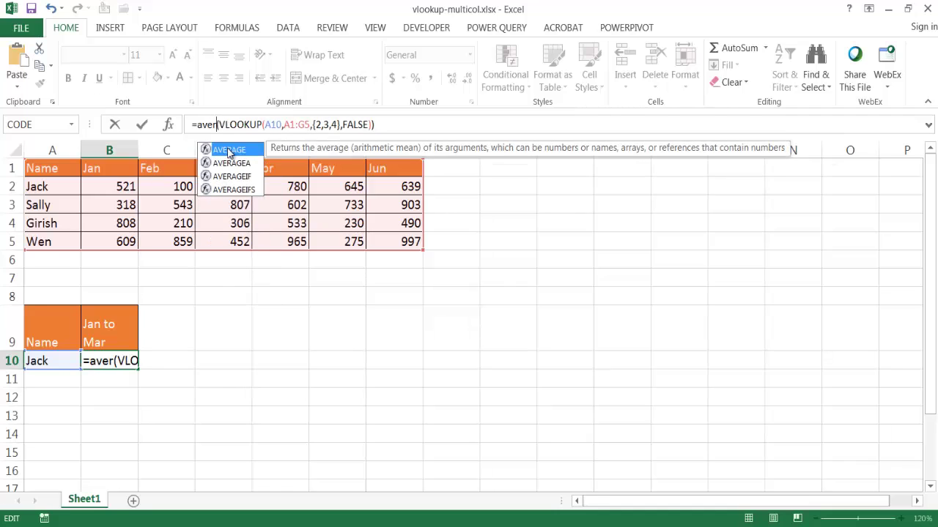
double_click(228, 150)
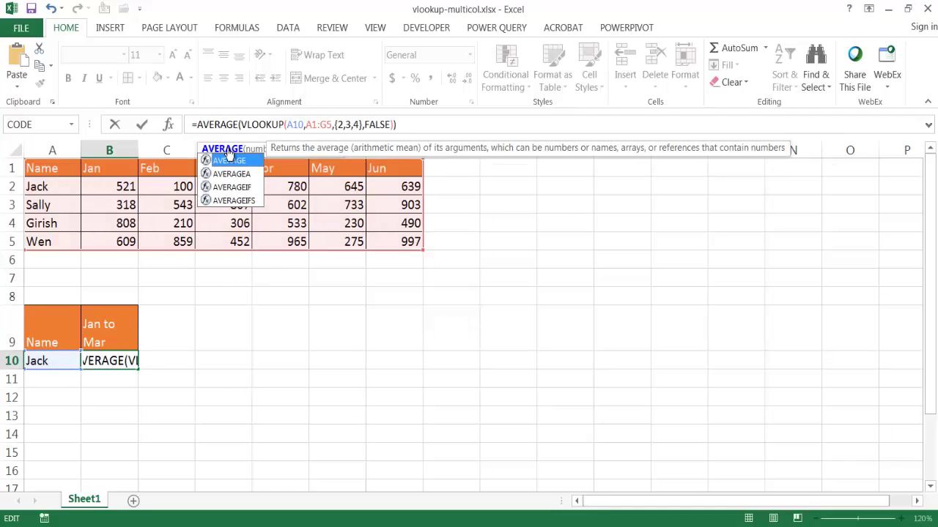
key("ctrl+shift+Return")
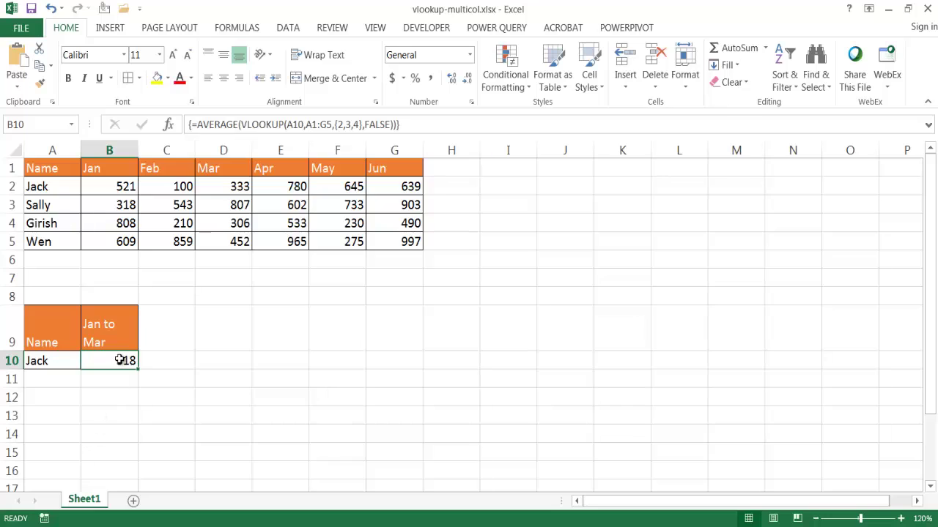
left_click_drag(112, 186, 209, 187)
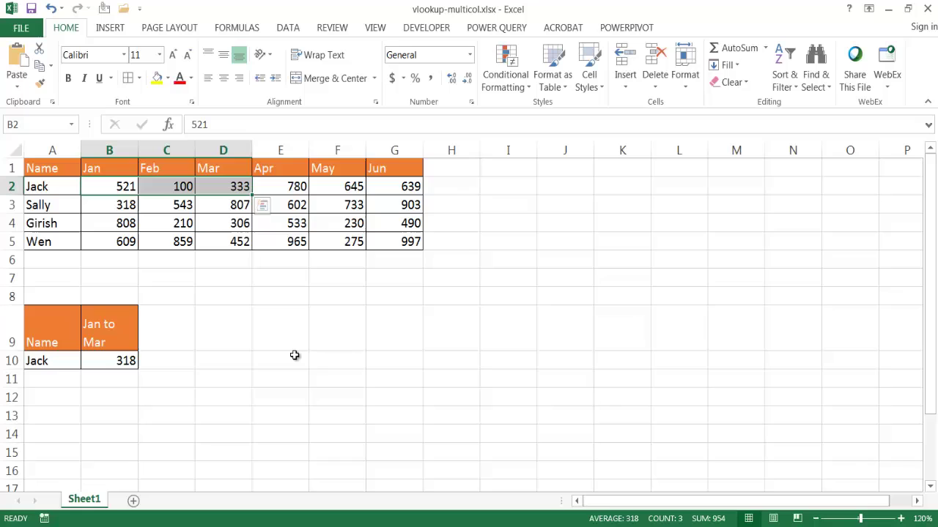
left_click(121, 358)
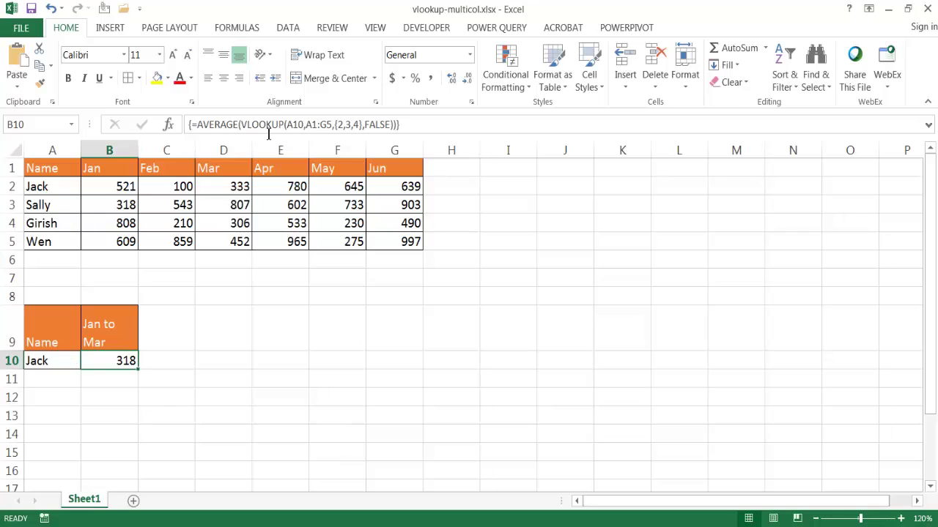
Step: Change A10 to Wen so B10 shows 640, verifying against B5:D5
left_click(55, 360)
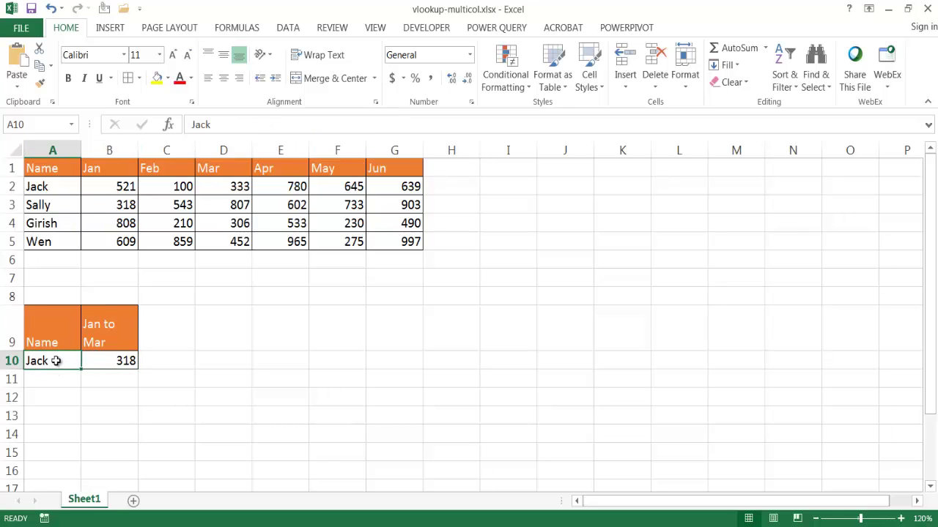
type("Wen")
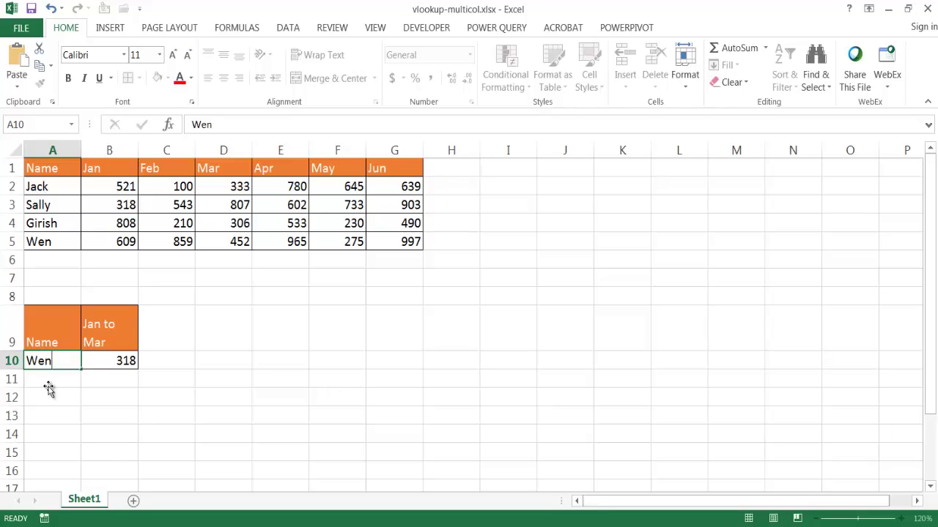
key("Return")
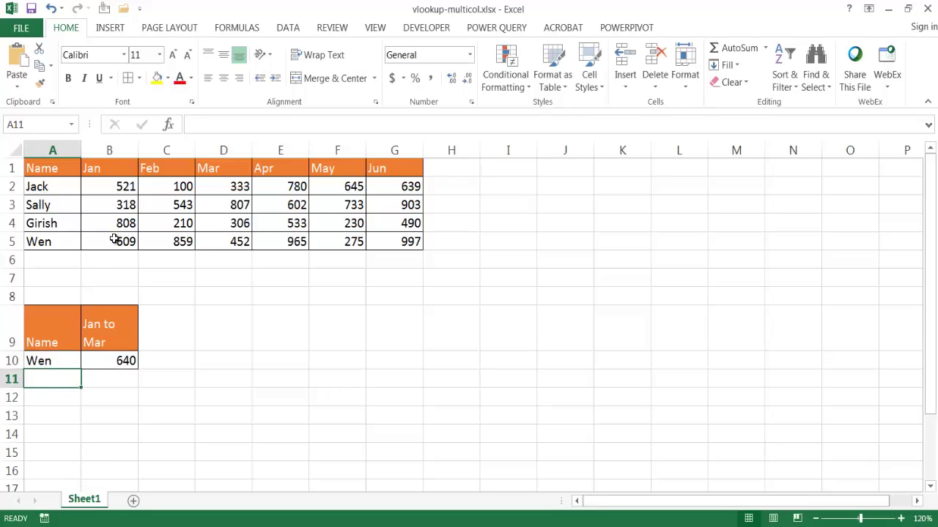
left_click_drag(115, 240, 233, 245)
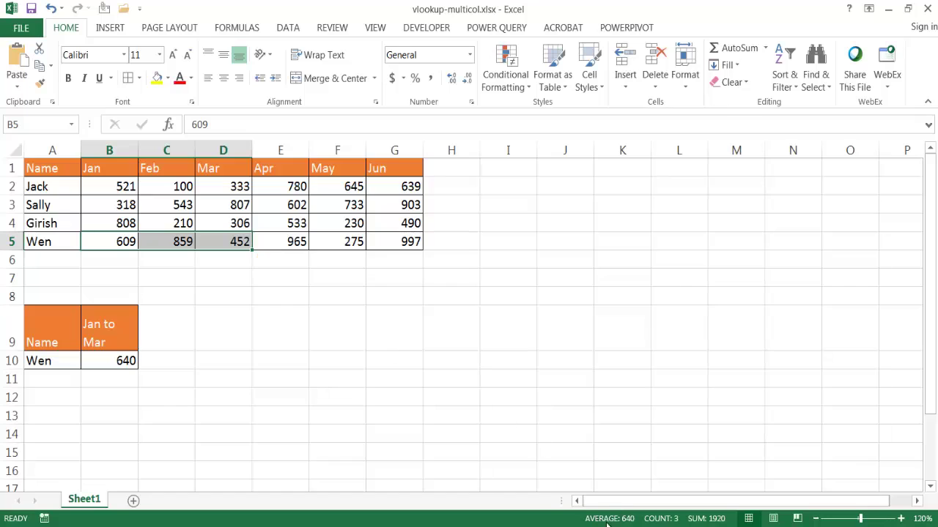
left_click(108, 363)
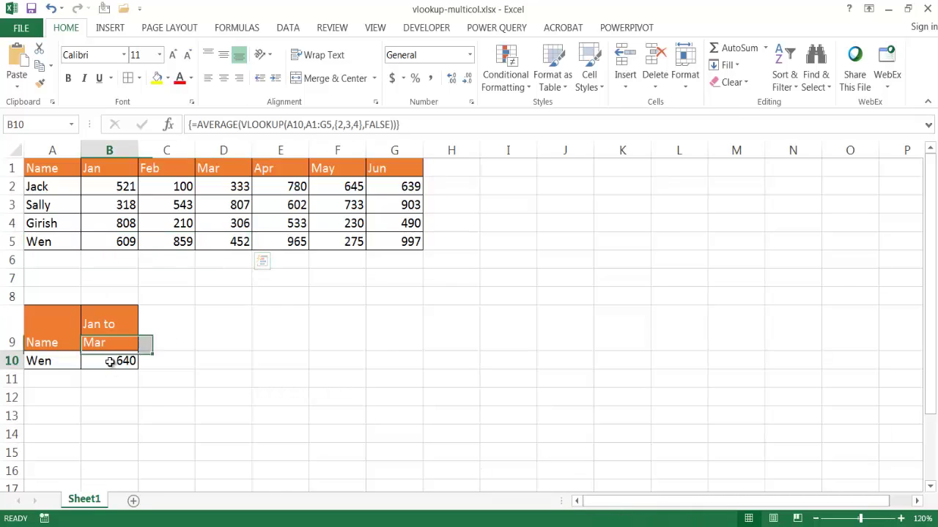
Step: Replace AVERAGE with SUM in B10's array formula, giving 1920, confirmed against B5:D5
left_click(238, 125)
key("BackSpace")
key("BackSpace")
key("BackSpace")
key("BackSpace")
key("BackSpace")
key("BackSpace")
key("BackSpace")
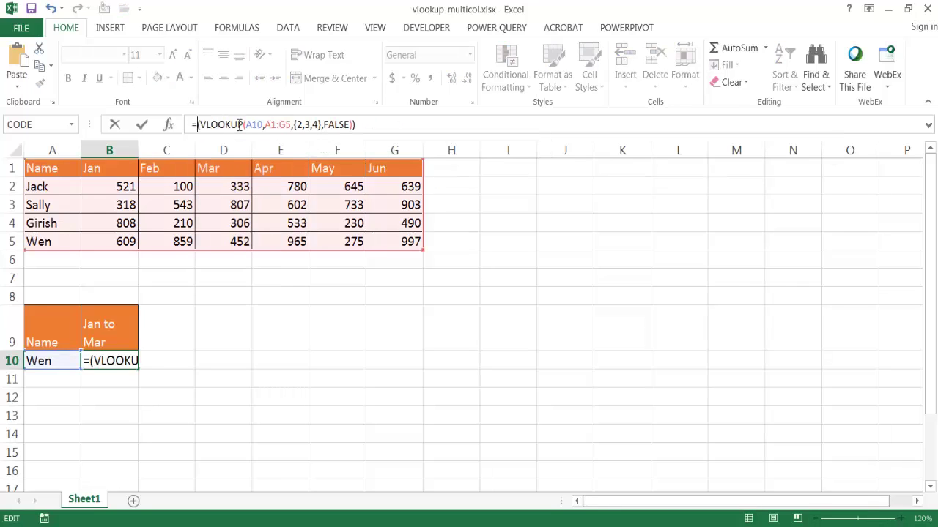
type("sum")
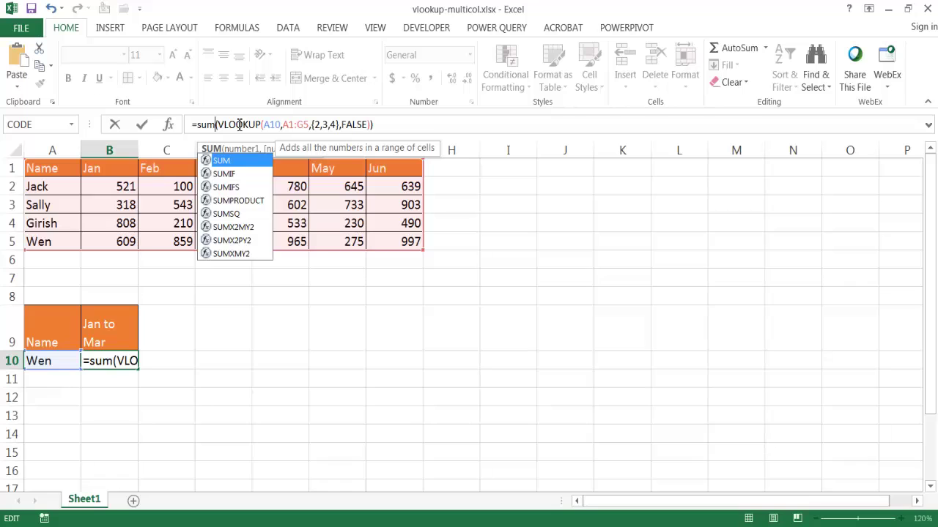
key("ctrl+shift+Return")
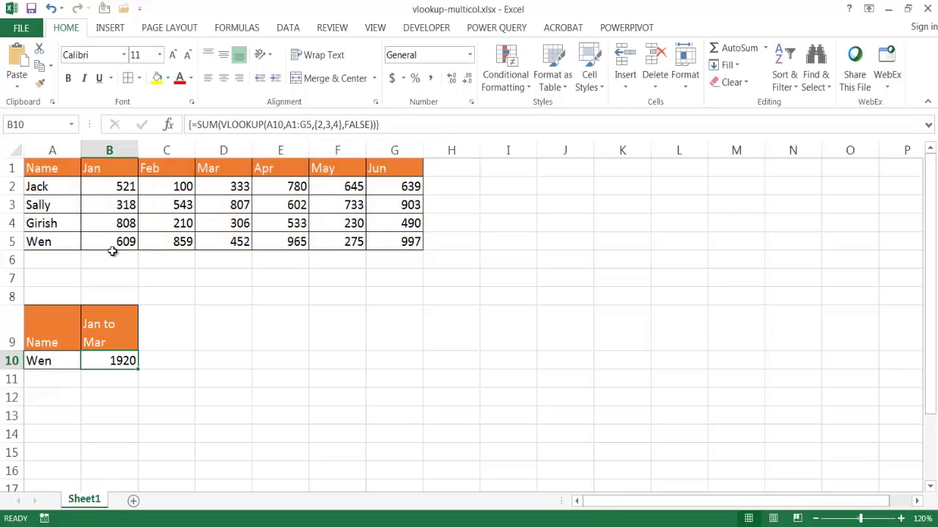
left_click_drag(113, 243, 222, 245)
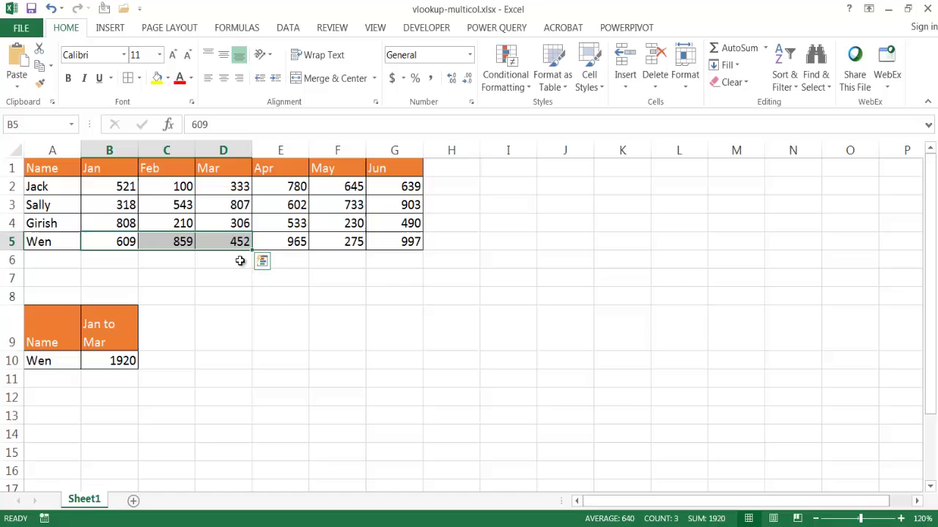